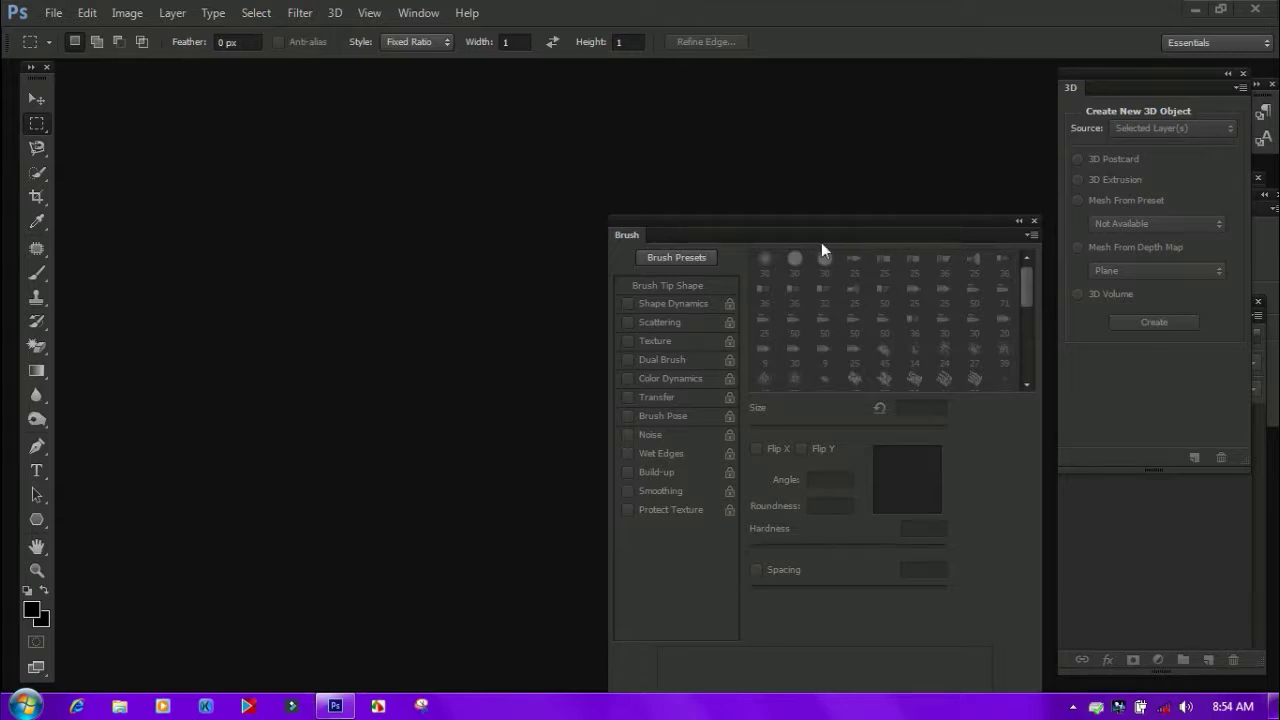
# Step: Close all open floating panels: Brush, 3D, Character and Paragraph, Color, Layers and Info
pyautogui.moveTo(833, 226); pyautogui.dragTo(796, 197)
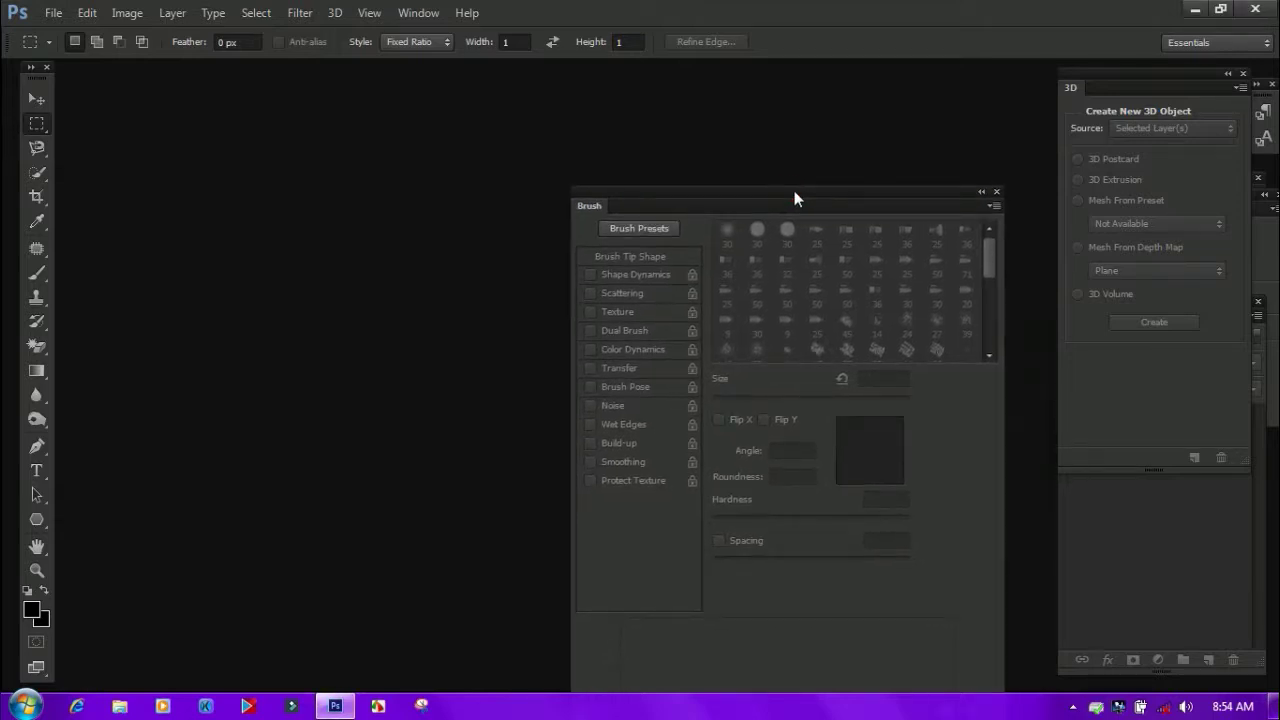
pyautogui.click(996, 191)
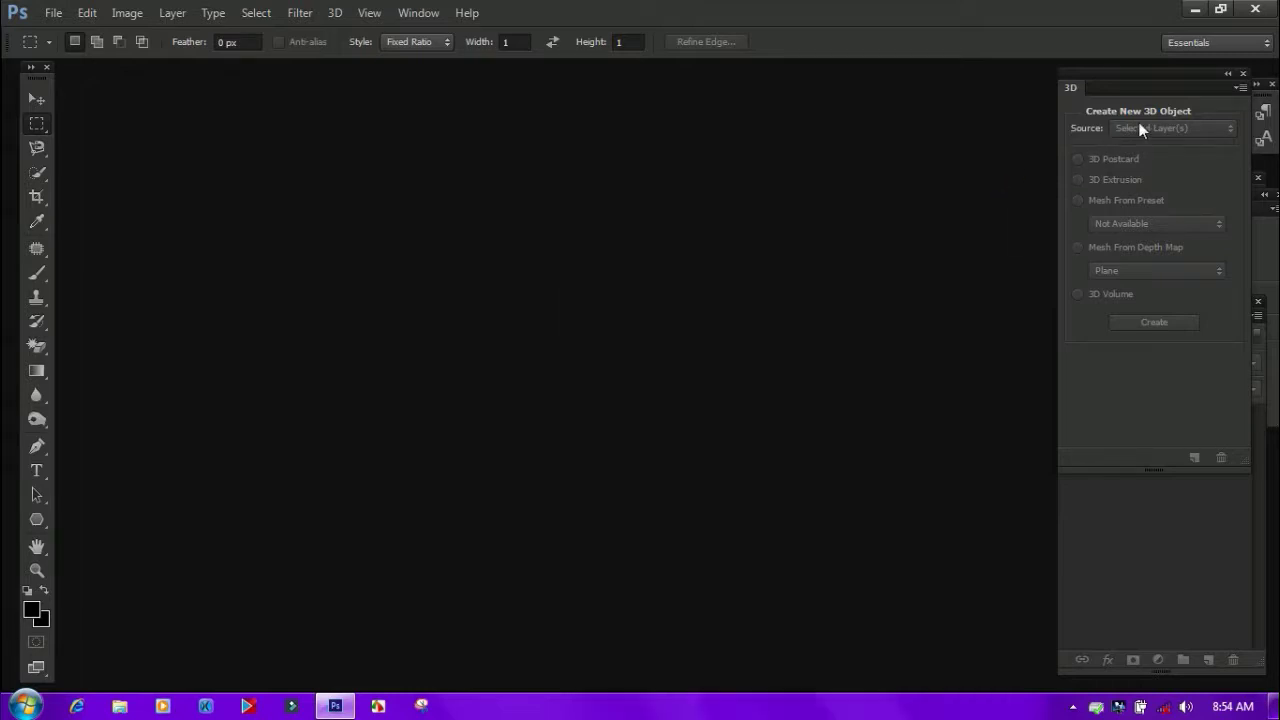
pyautogui.click(1243, 74)
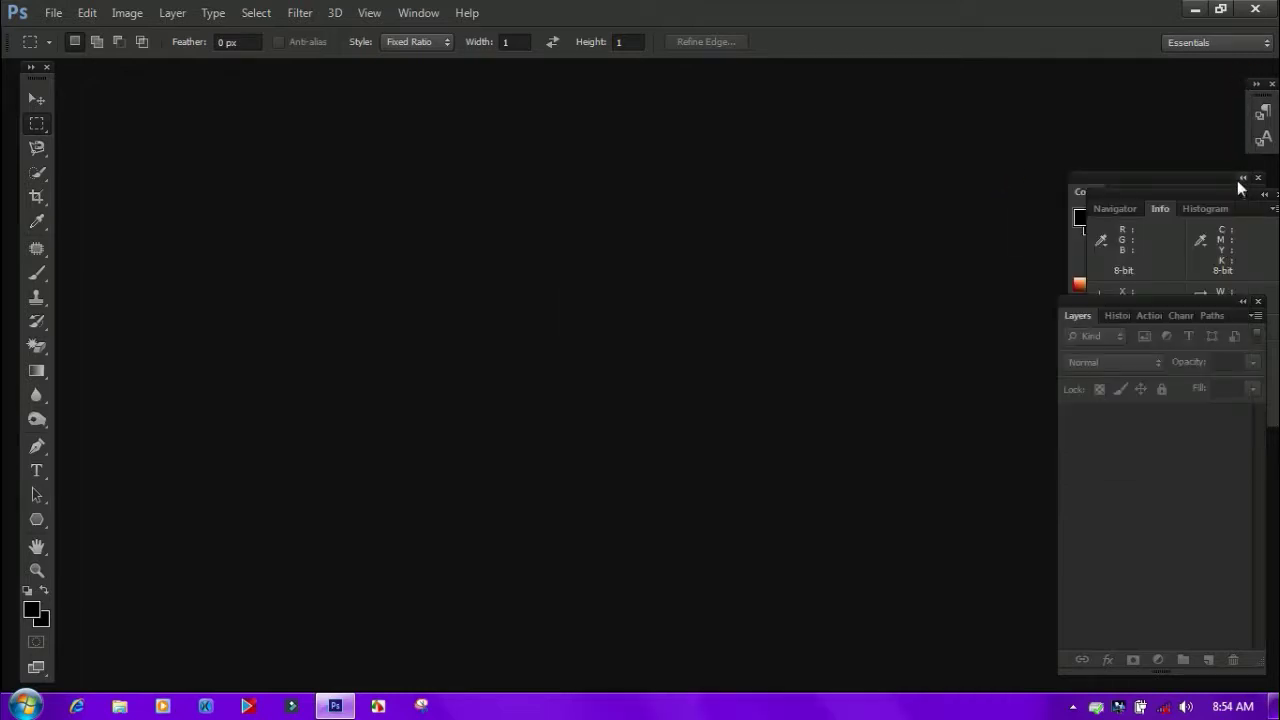
pyautogui.click(1272, 84)
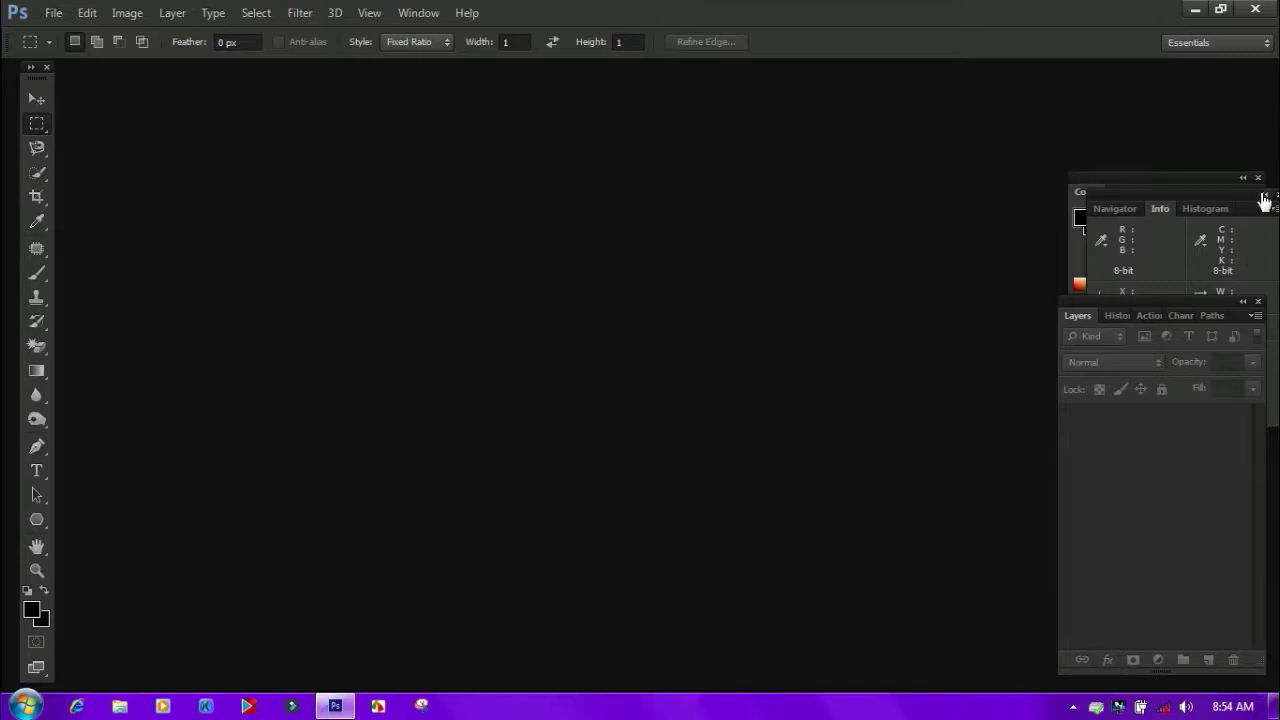
pyautogui.click(1258, 178)
pyautogui.click(1258, 301)
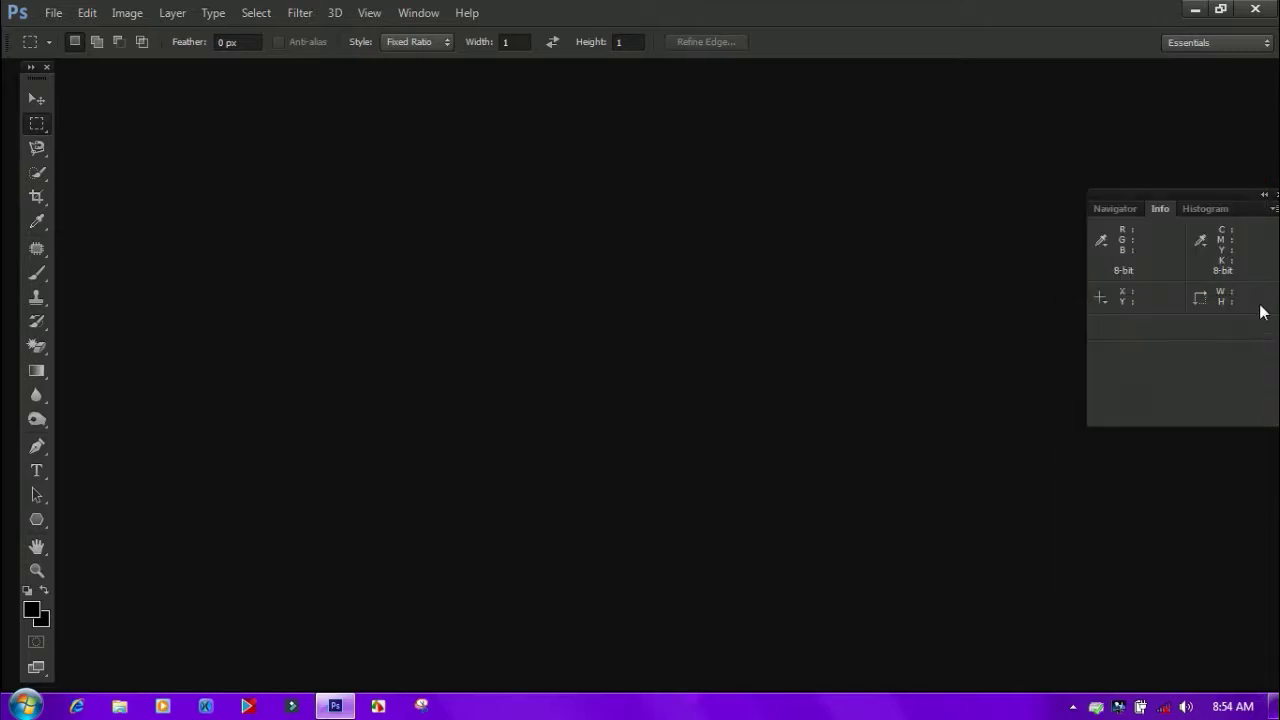
pyautogui.moveTo(1266, 196); pyautogui.dragTo(1204, 195)
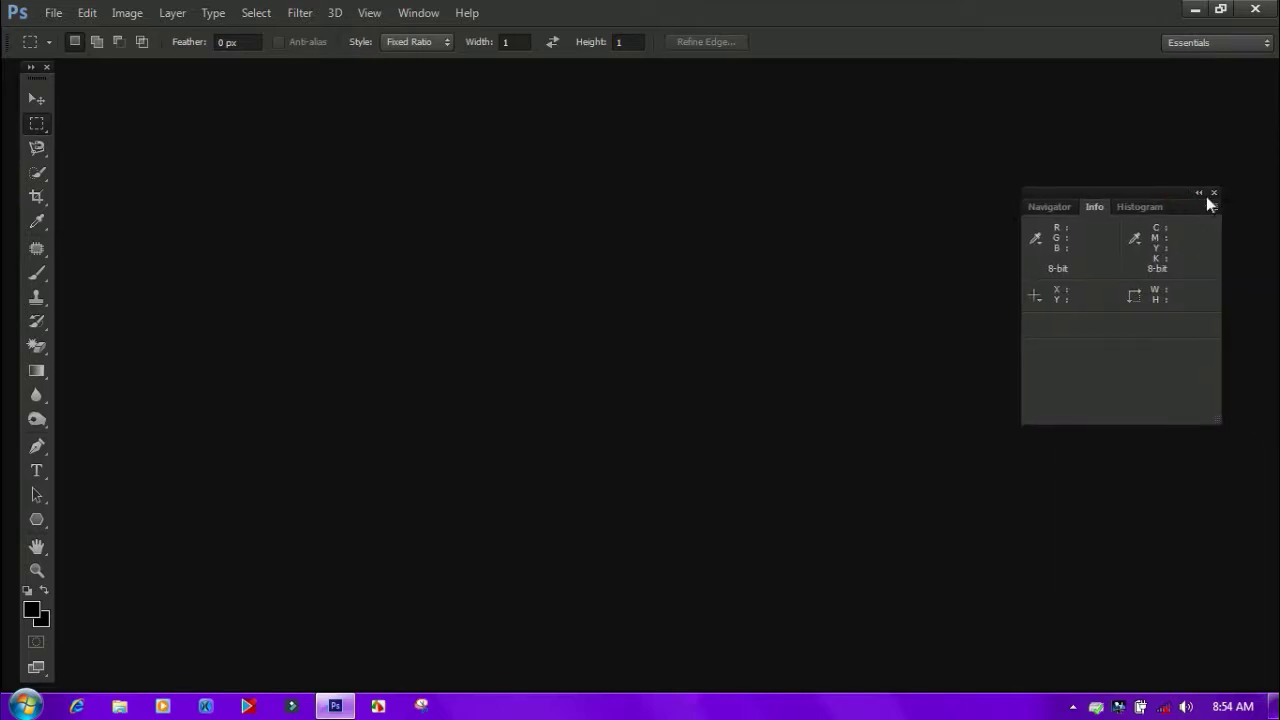
pyautogui.click(1214, 194)
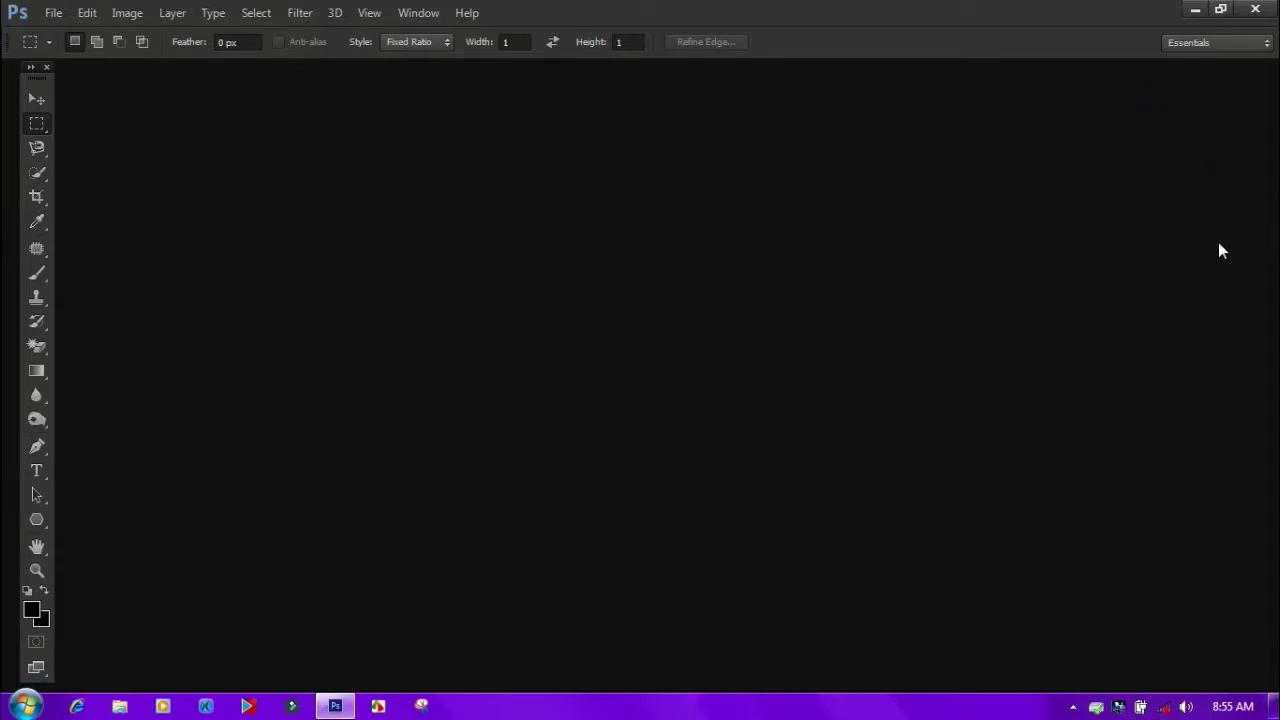
pyautogui.click(1108, 166)
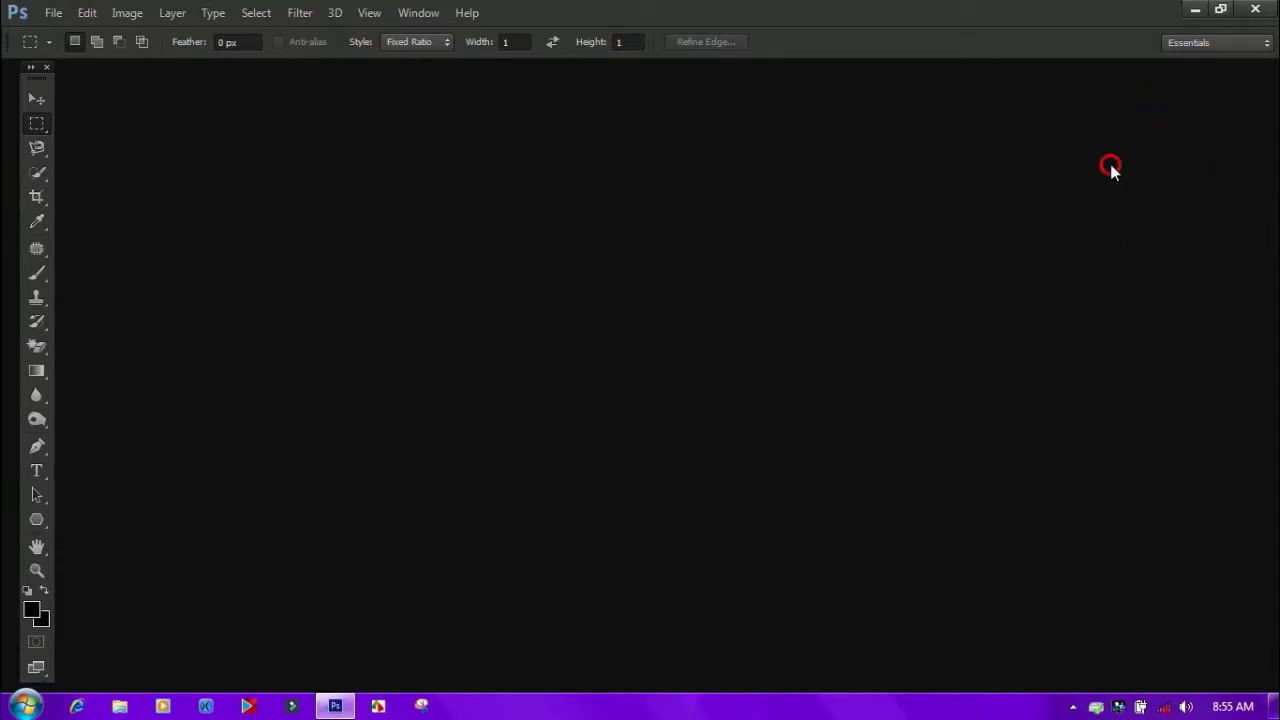
pyautogui.click(1073, 706)
pyautogui.click(1145, 486)
pyautogui.moveTo(1122, 74); pyautogui.dragTo(1258, 131)
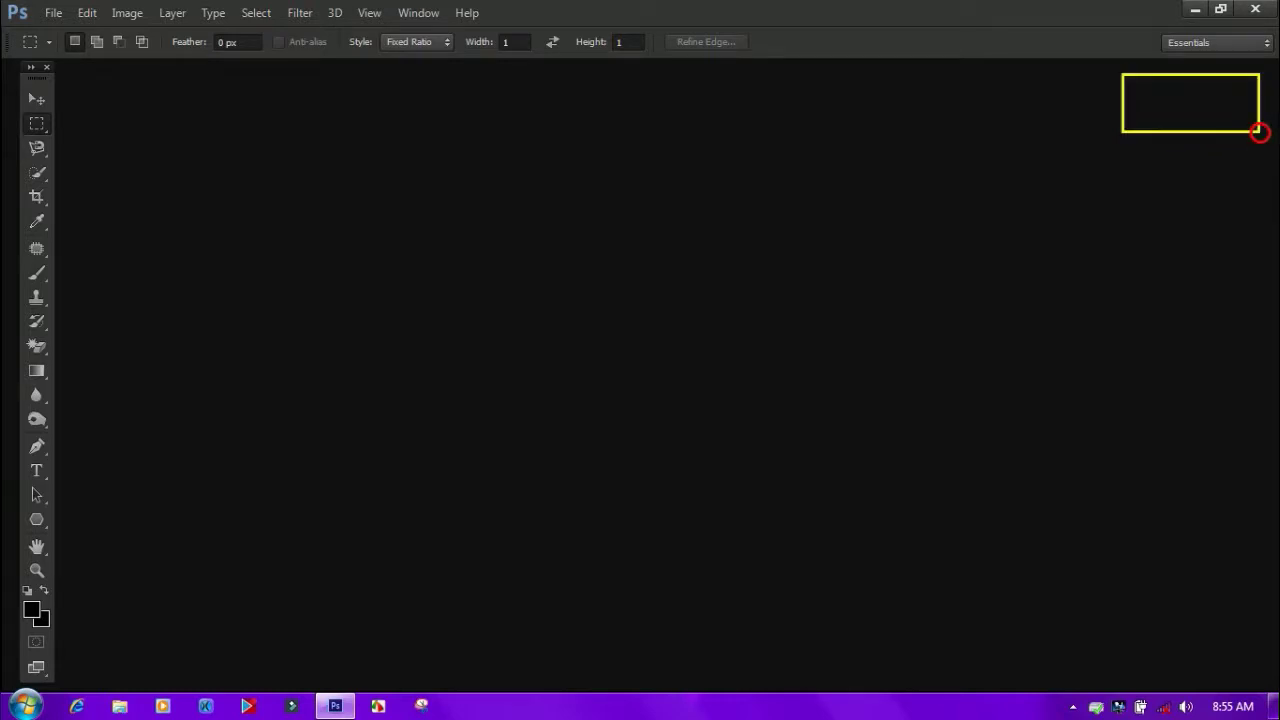
pyautogui.click(1134, 154)
pyautogui.moveTo(1134, 154); pyautogui.dragTo(1243, 208)
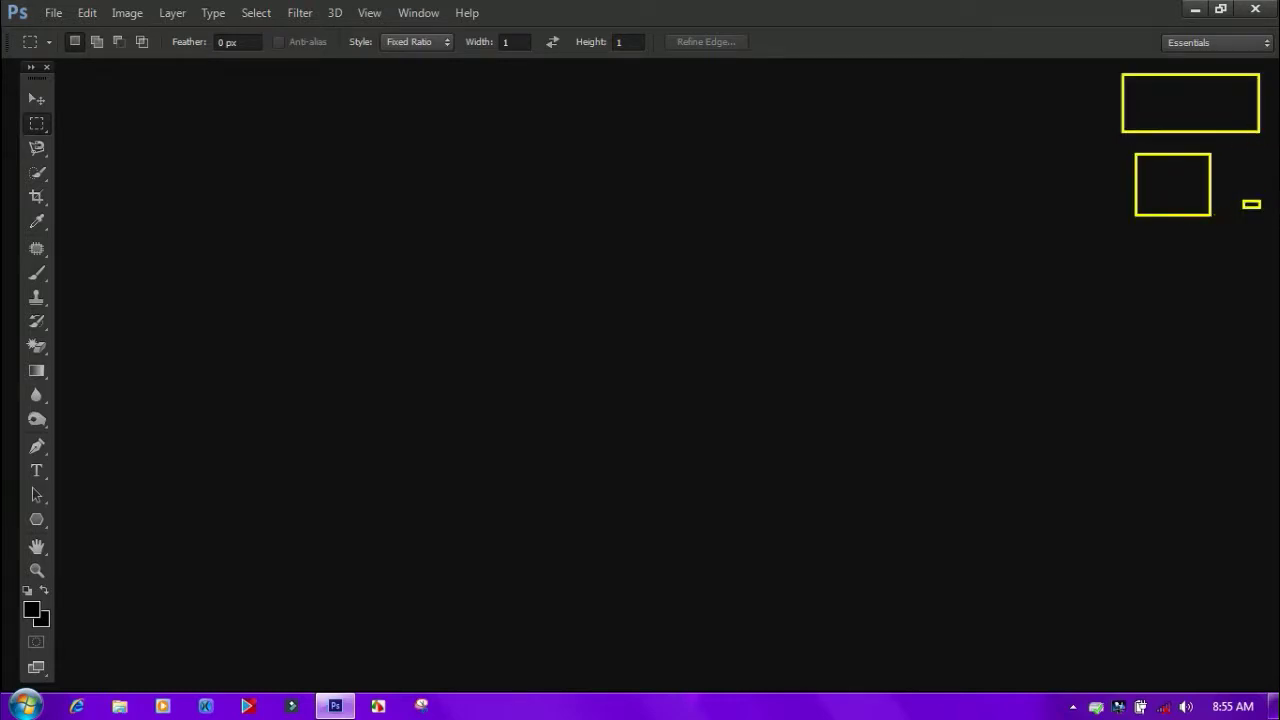
pyautogui.moveTo(1131, 251); pyautogui.dragTo(1260, 297)
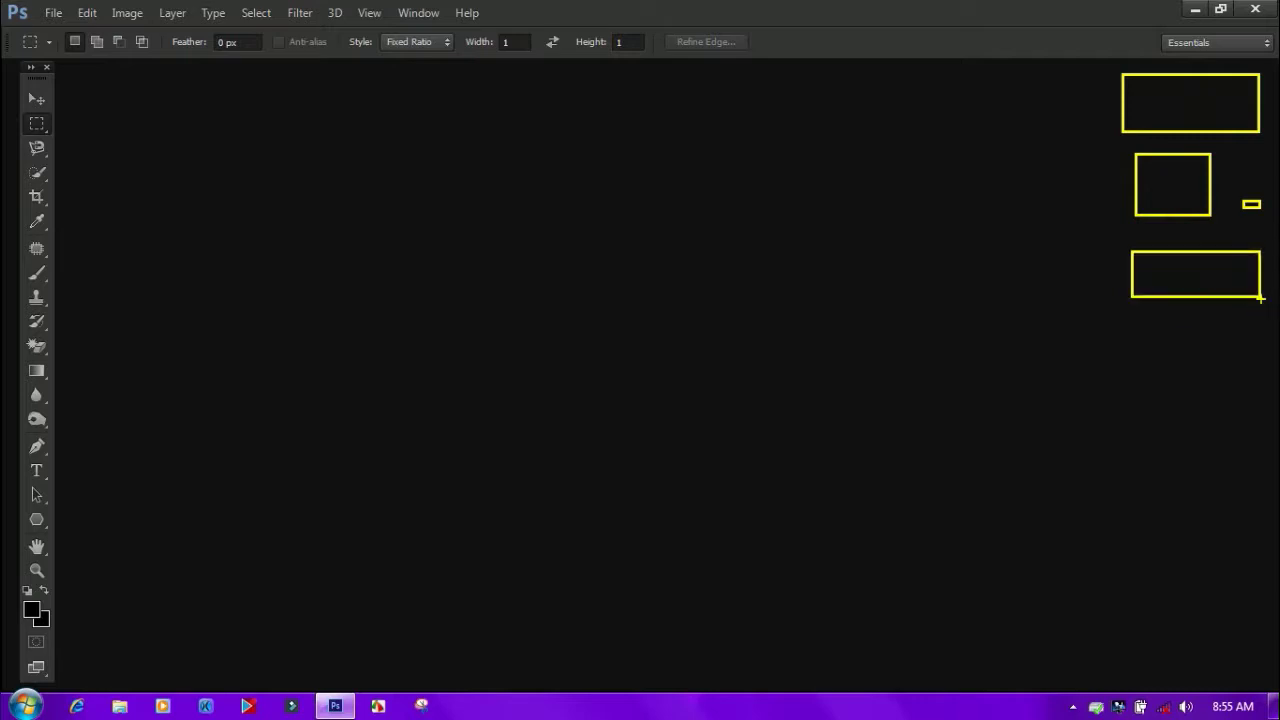
pyautogui.moveTo(1138, 327); pyautogui.dragTo(1260, 398)
pyautogui.moveTo(1143, 425); pyautogui.dragTo(1255, 464)
pyautogui.moveTo(1152, 494); pyautogui.dragTo(1247, 533)
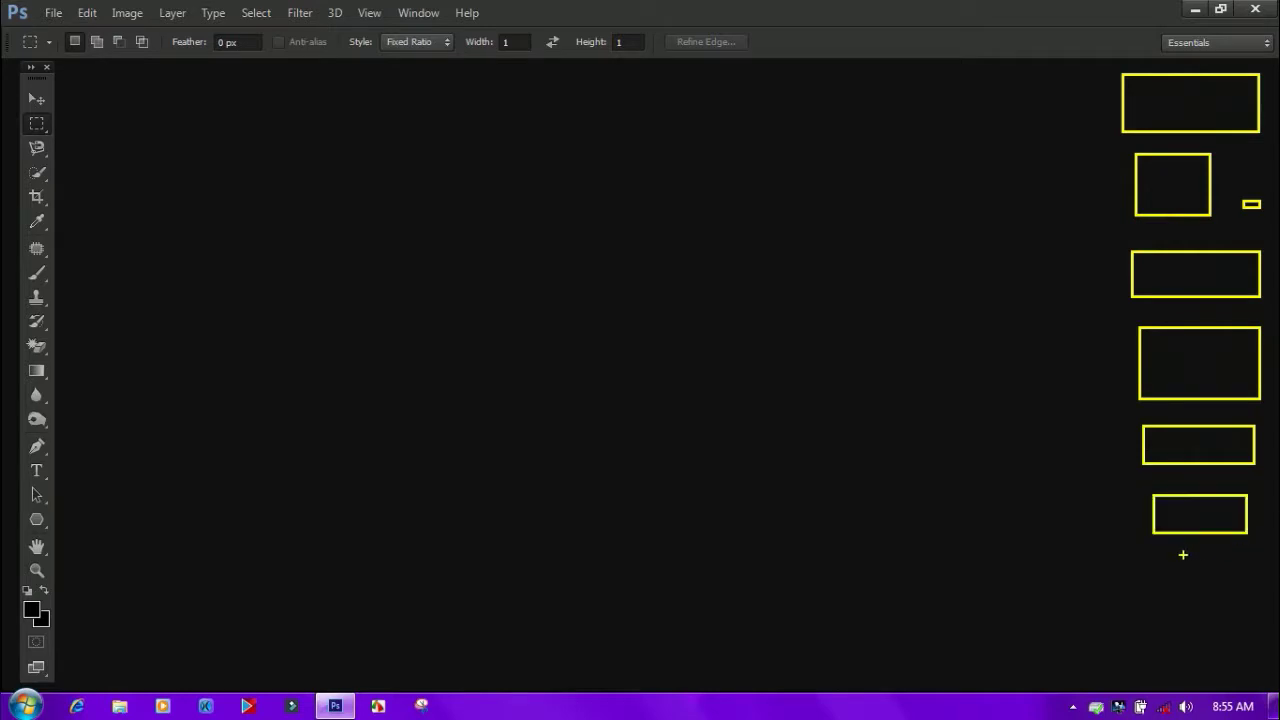
pyautogui.moveTo(1172, 560); pyautogui.dragTo(1248, 623)
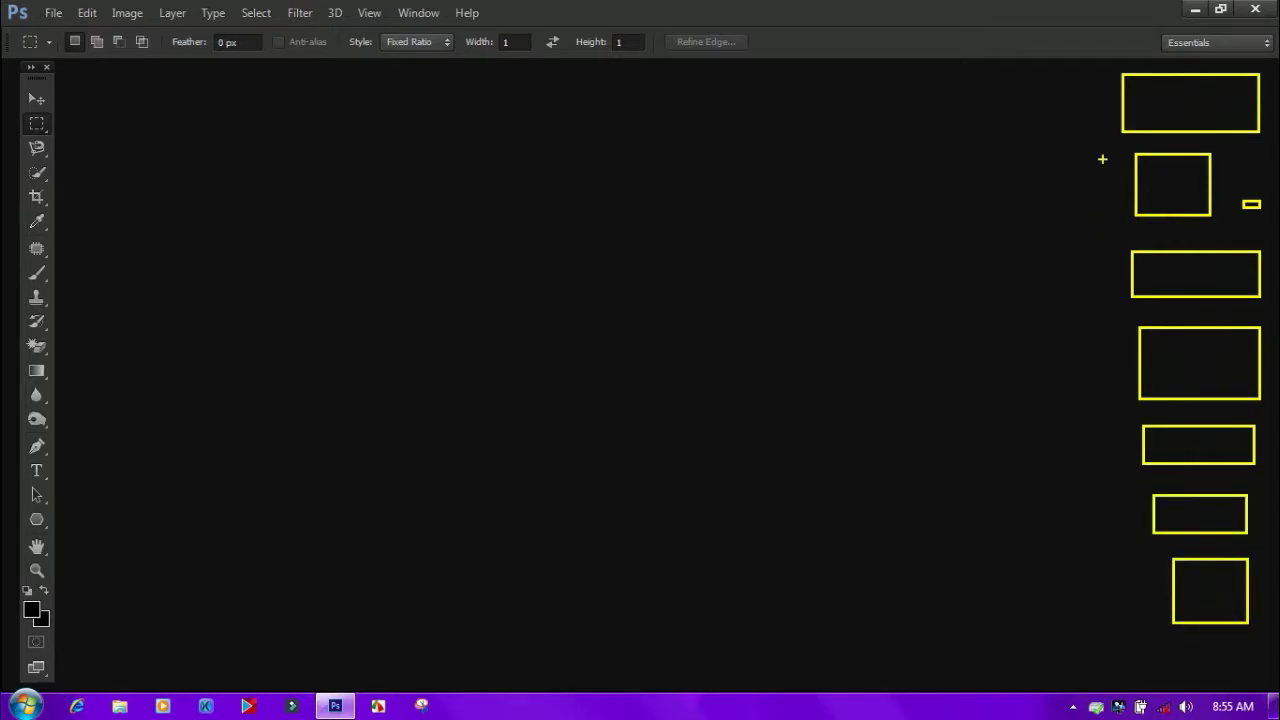
pyautogui.moveTo(1104, 73); pyautogui.dragTo(1270, 682)
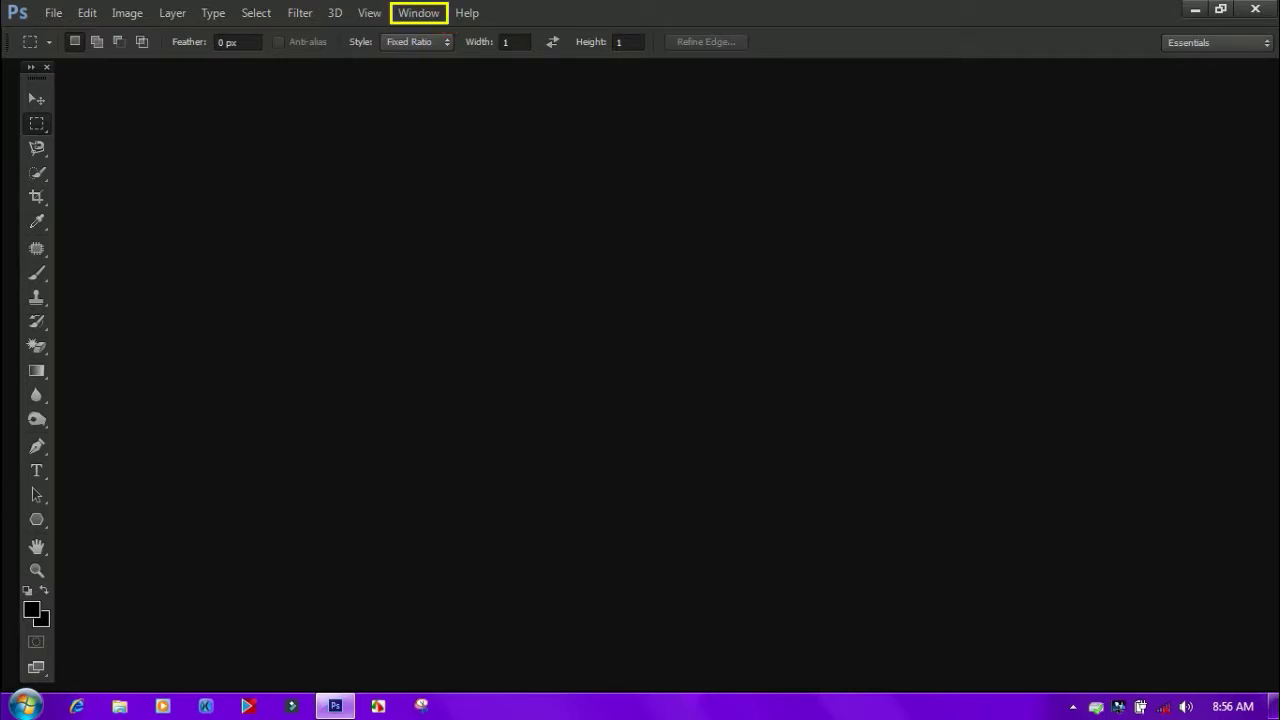
# Step: Display the 3D panel and close it again
pyautogui.click(418, 13)
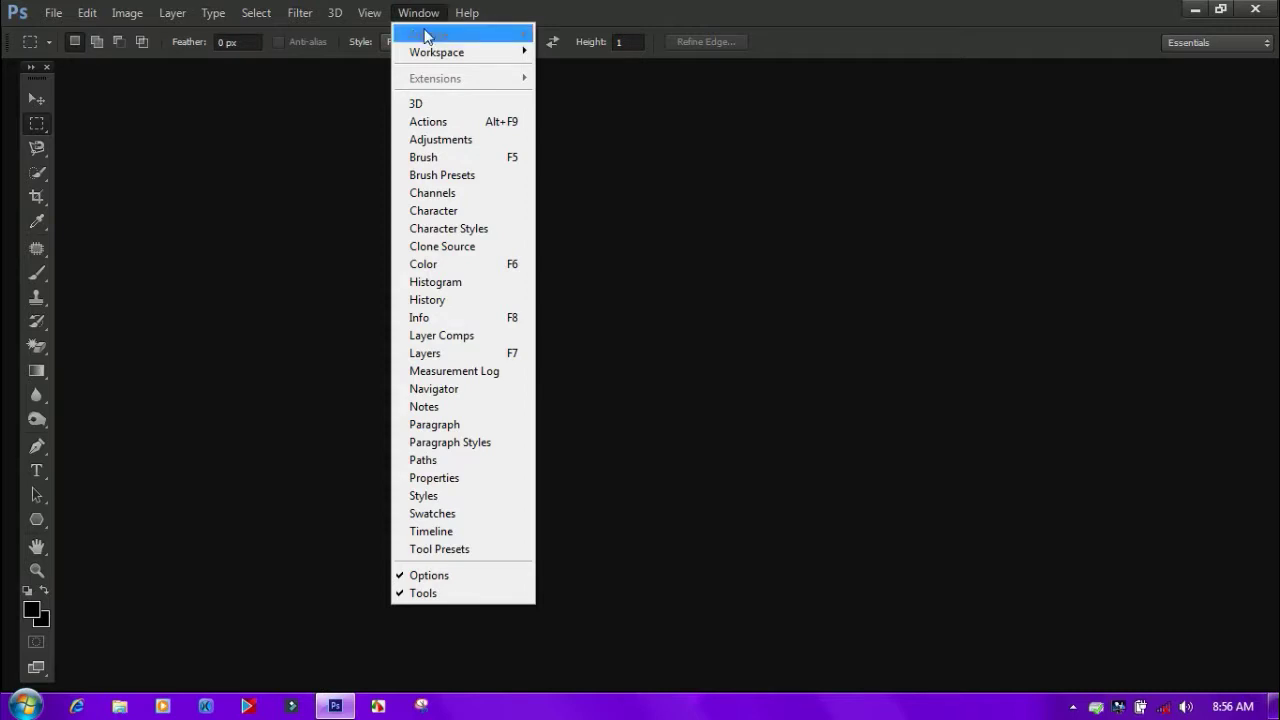
pyautogui.click(432, 106)
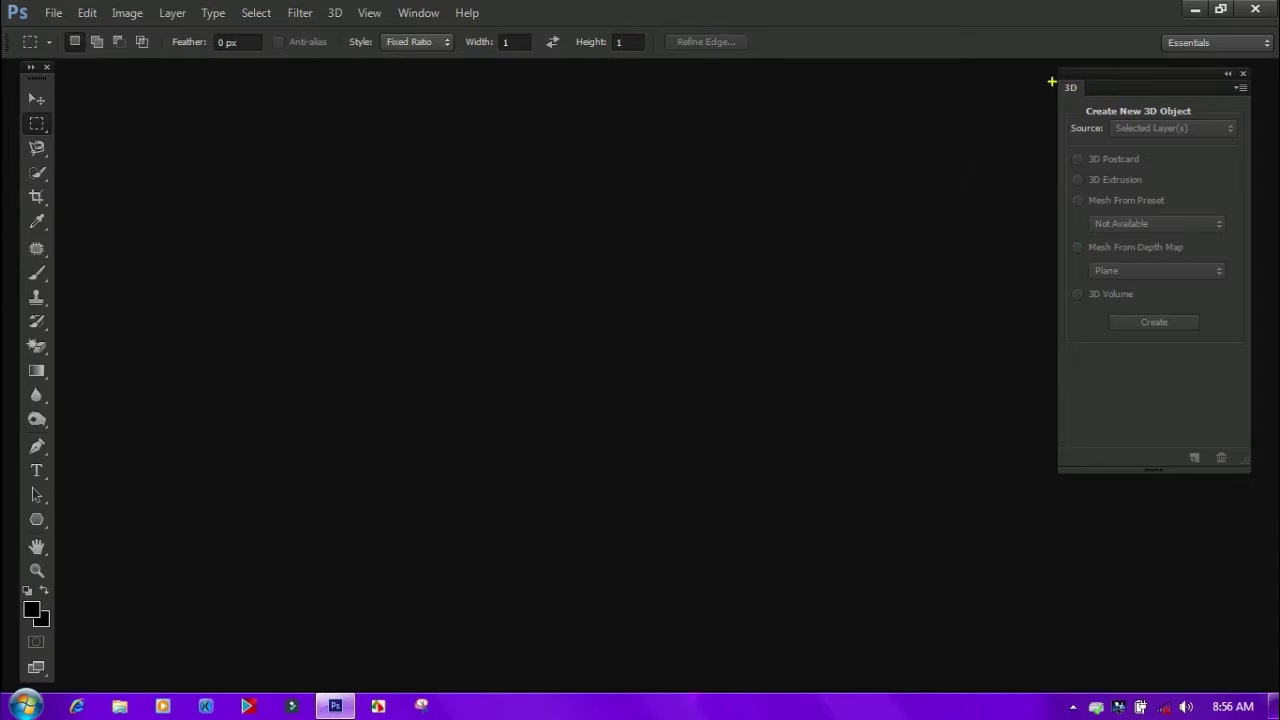
pyautogui.moveTo(1051, 81)
pyautogui.mouseDown()
pyautogui.moveTo(1099, 105)
pyautogui.moveTo(1162, 100)
pyautogui.moveTo(1249, 223)
pyautogui.moveTo(1229, 371)
pyautogui.moveTo(1254, 485)
pyautogui.moveTo(1250, 471)
pyautogui.mouseUp()
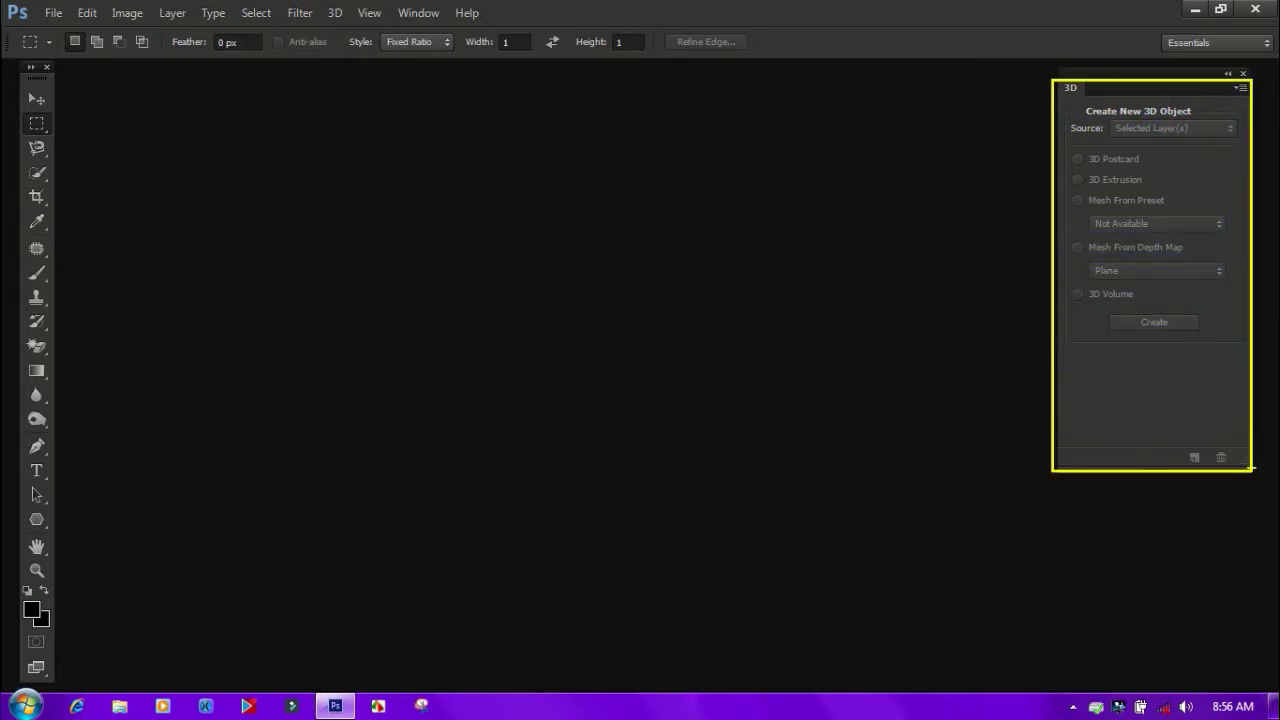
pyautogui.click(1243, 74)
# Step: Display the History panel group and bring its Layers panel to the front
pyautogui.click(410, 13)
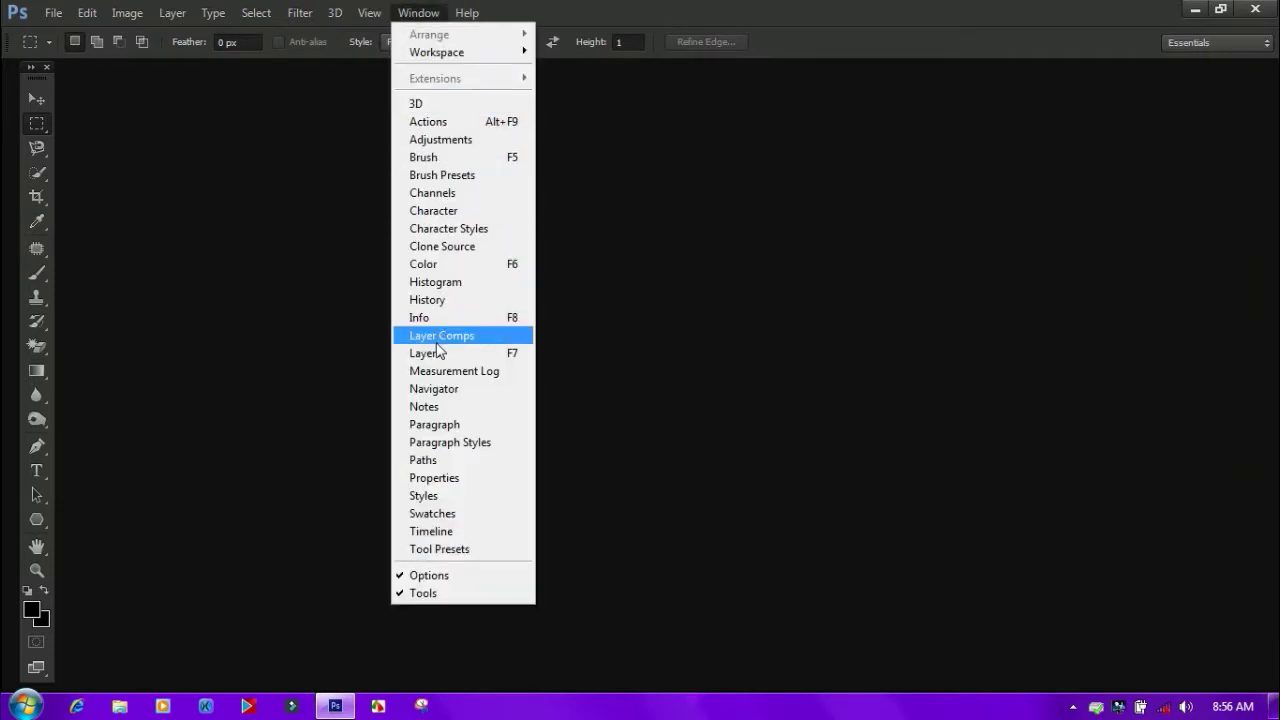
pyautogui.click(400, 300)
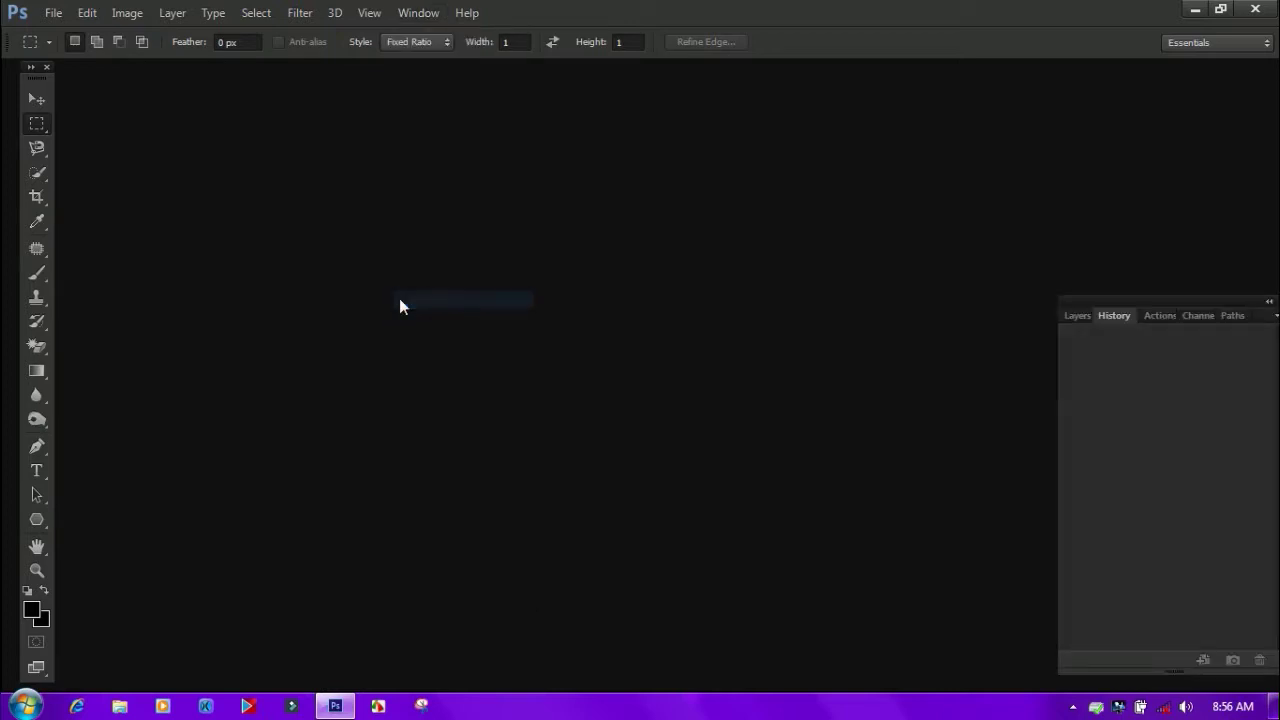
pyautogui.click(1079, 316)
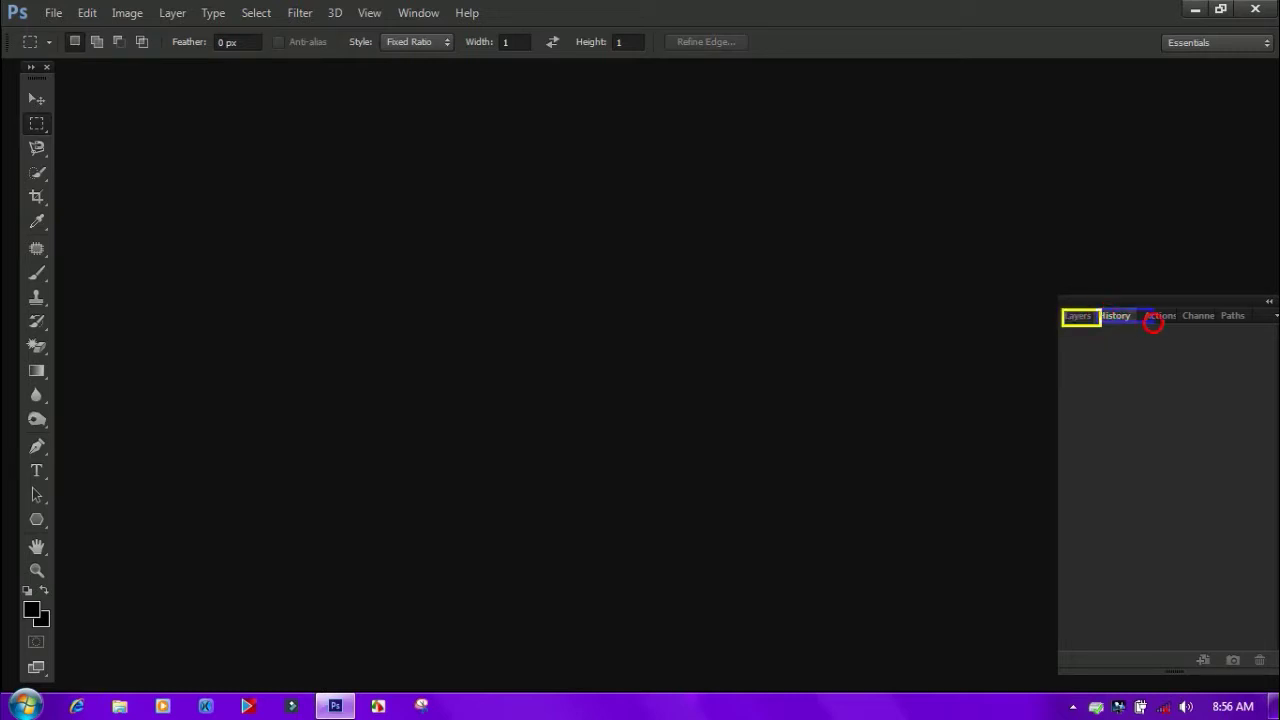
pyautogui.click(1126, 327)
pyautogui.click(1160, 316)
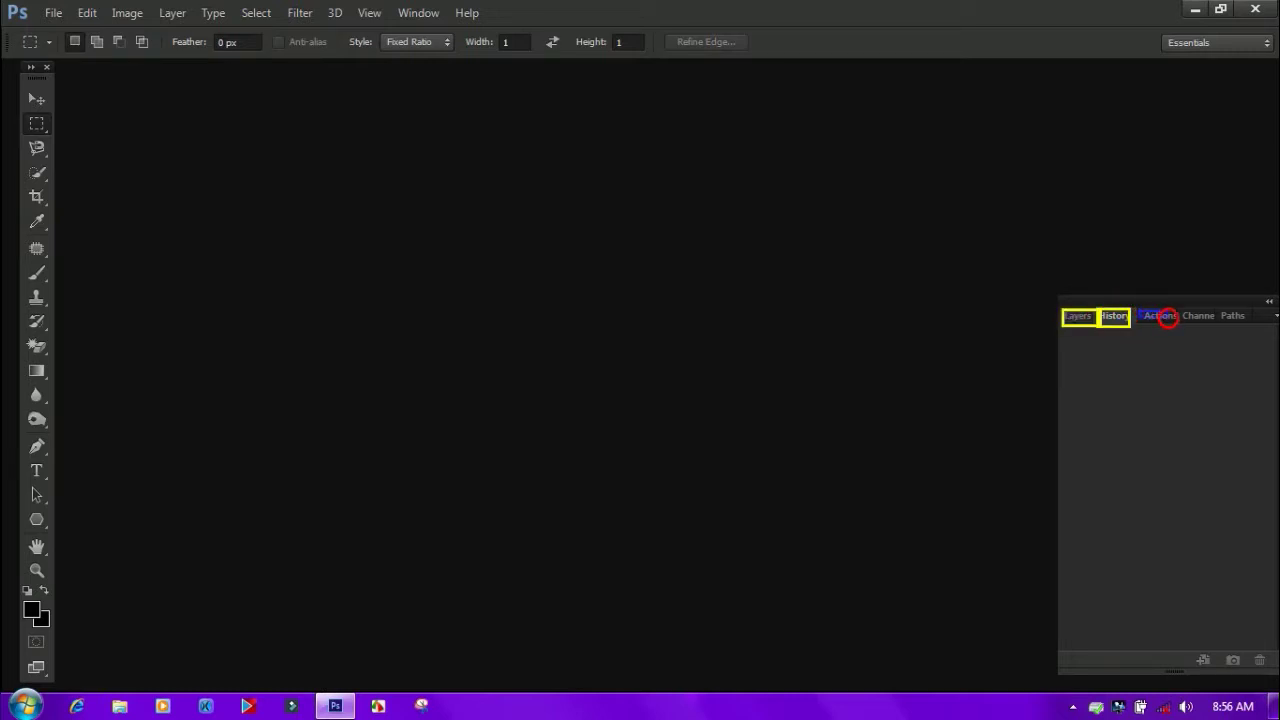
pyautogui.click(1214, 318)
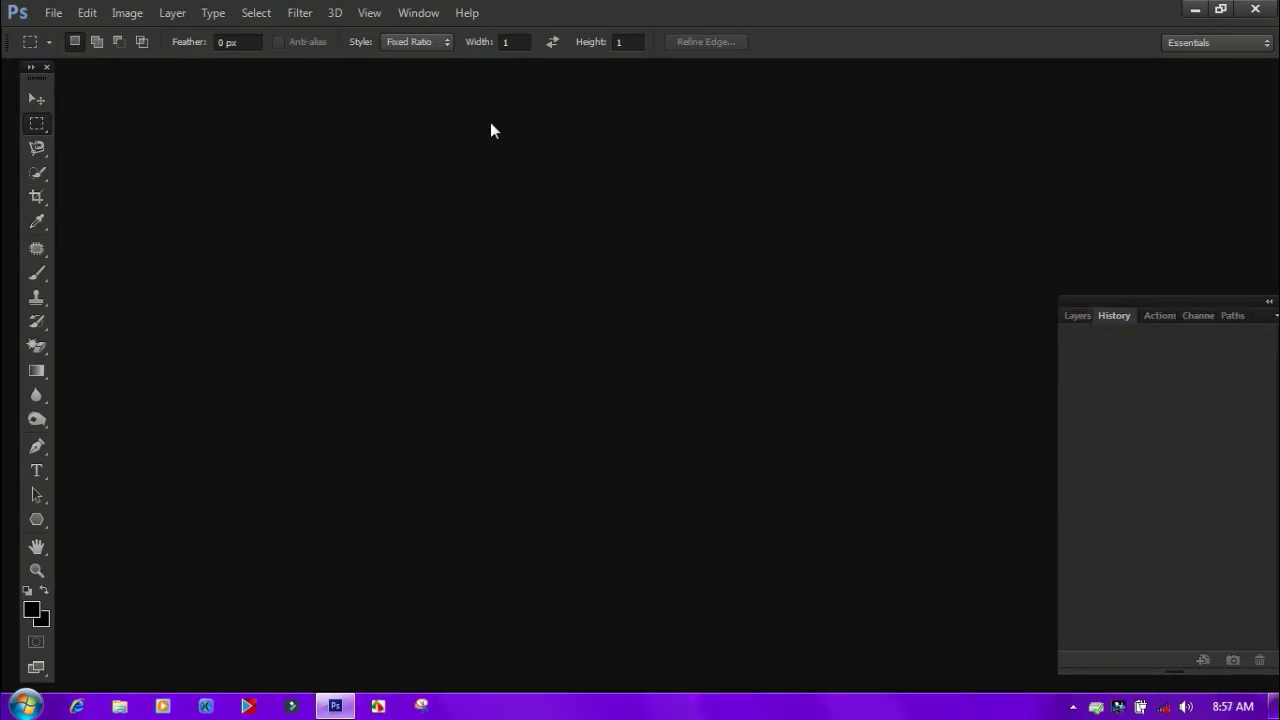
pyautogui.click(420, 13)
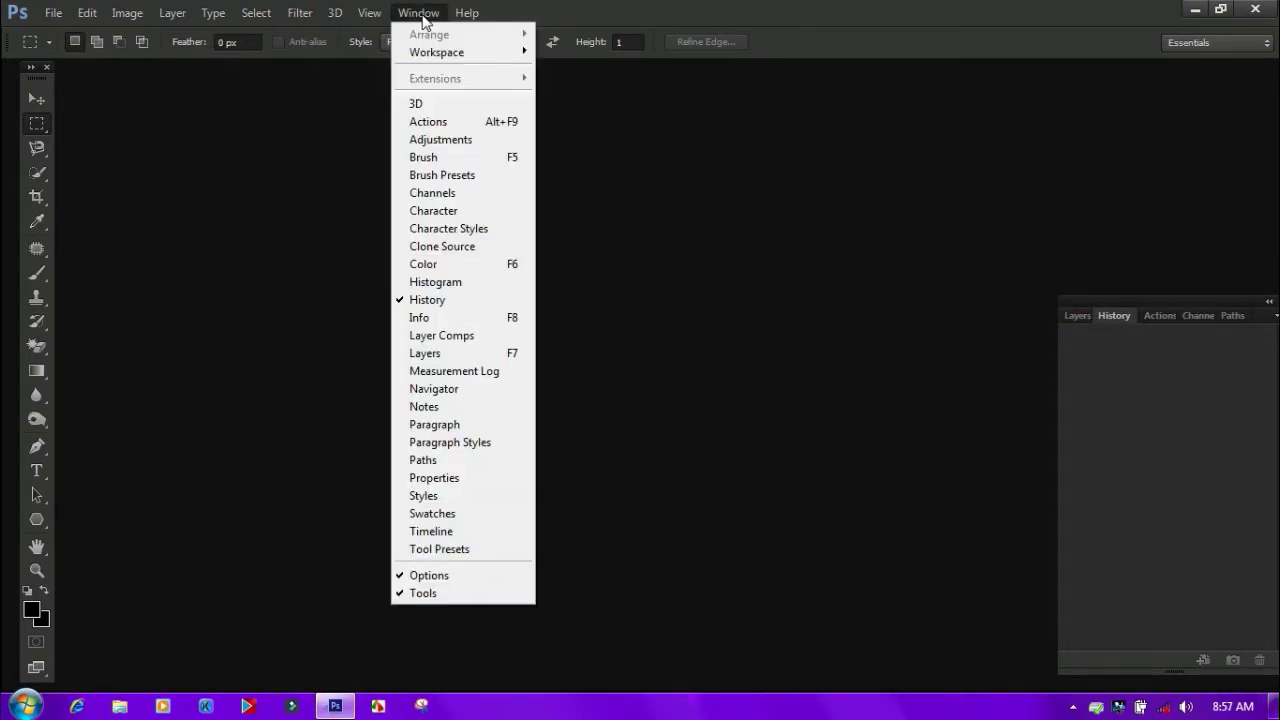
pyautogui.click(440, 354)
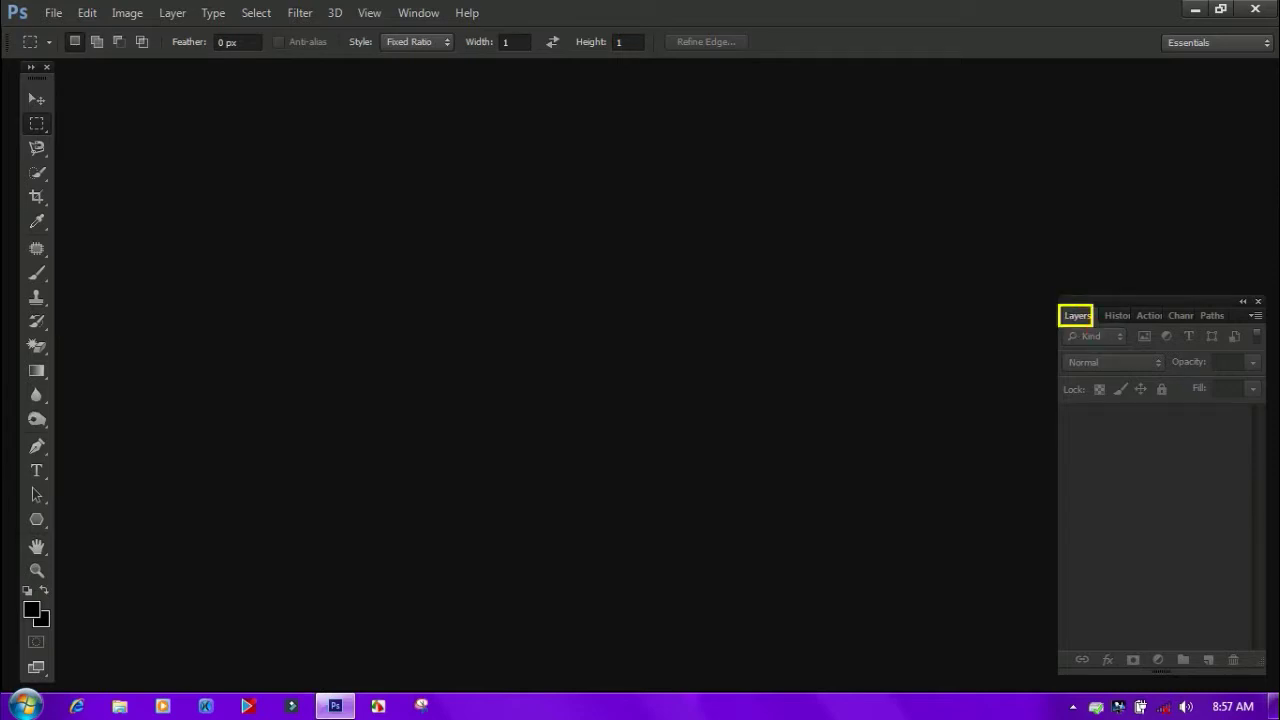
# Step: Display the Color panel above the Layers panel
pyautogui.click(417, 14)
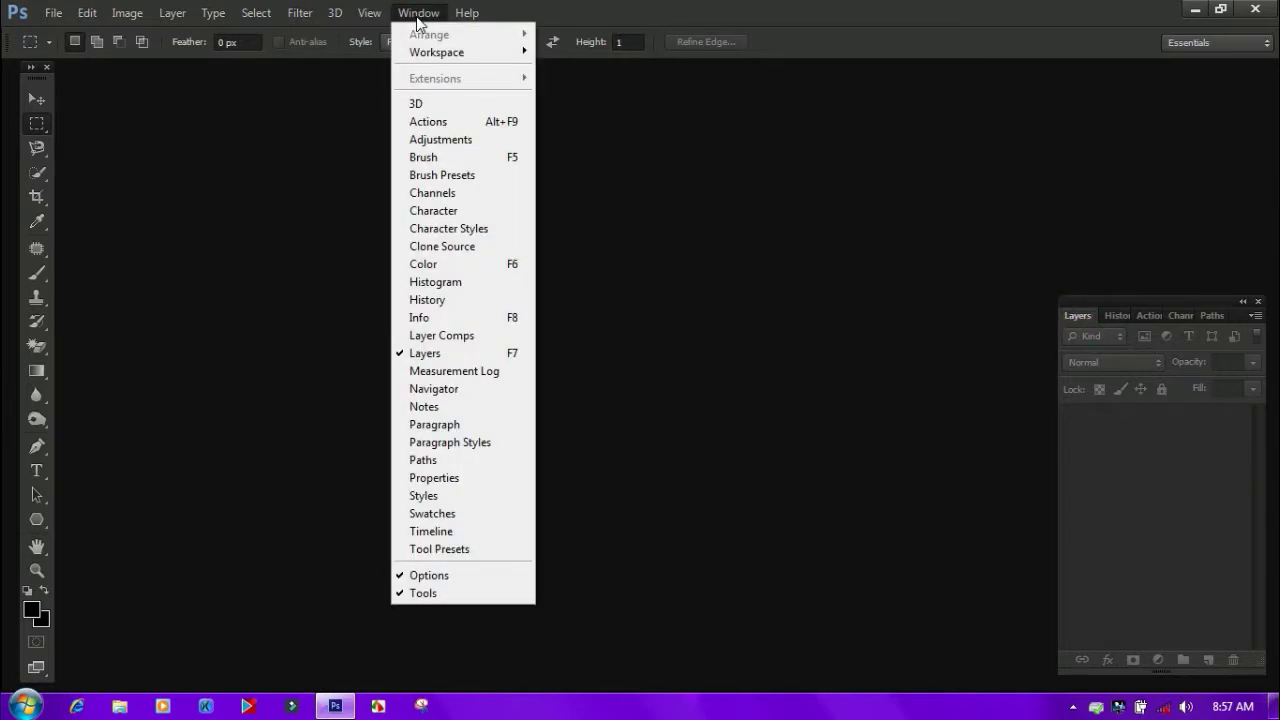
pyautogui.click(420, 264)
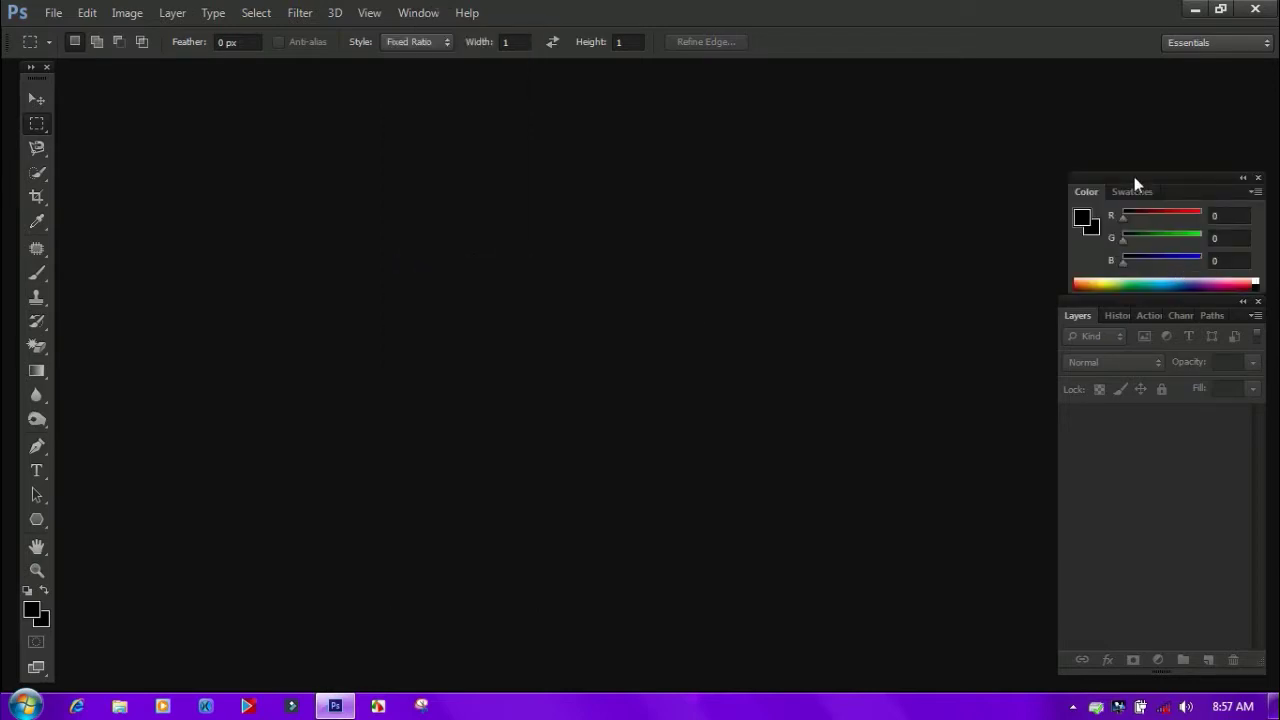
pyautogui.moveTo(1062, 183)
pyautogui.mouseDown()
pyautogui.moveTo(1246, 260)
pyautogui.moveTo(1260, 288)
pyautogui.mouseUp()
# Step: Display the Info panel and move its group to the upper corner above the Layers panel
pyautogui.click(405, 13)
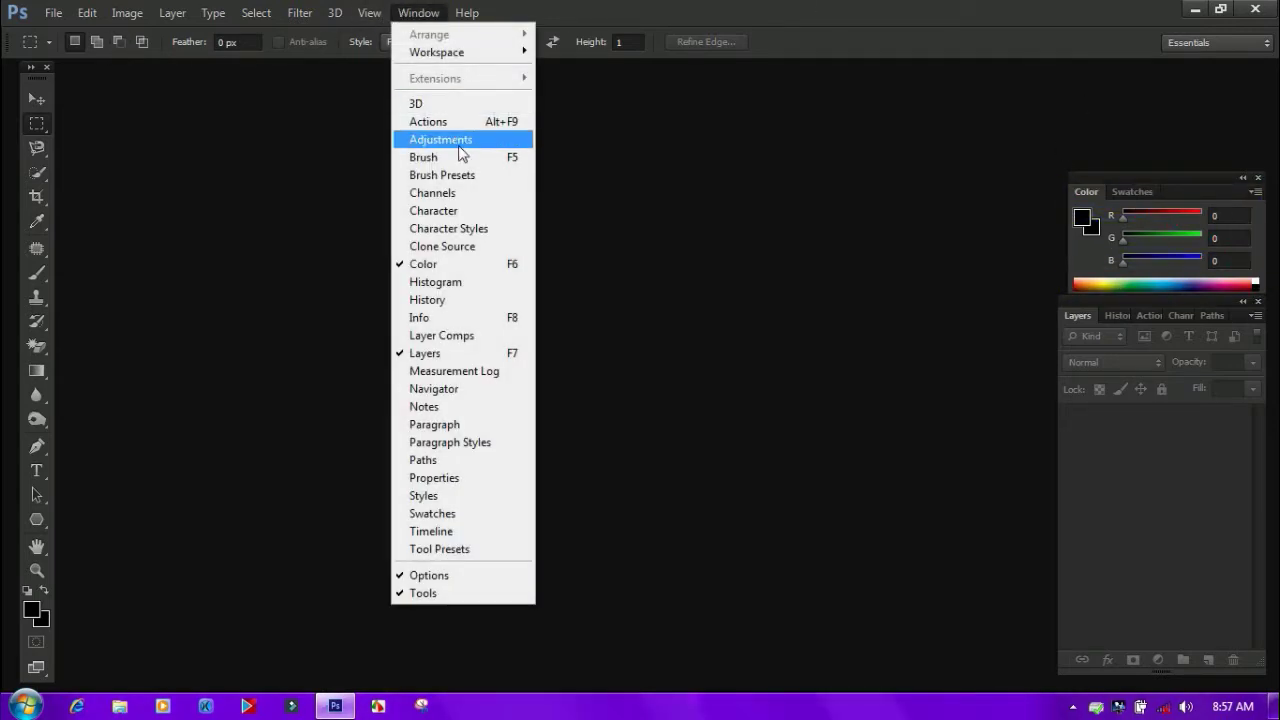
pyautogui.click(443, 320)
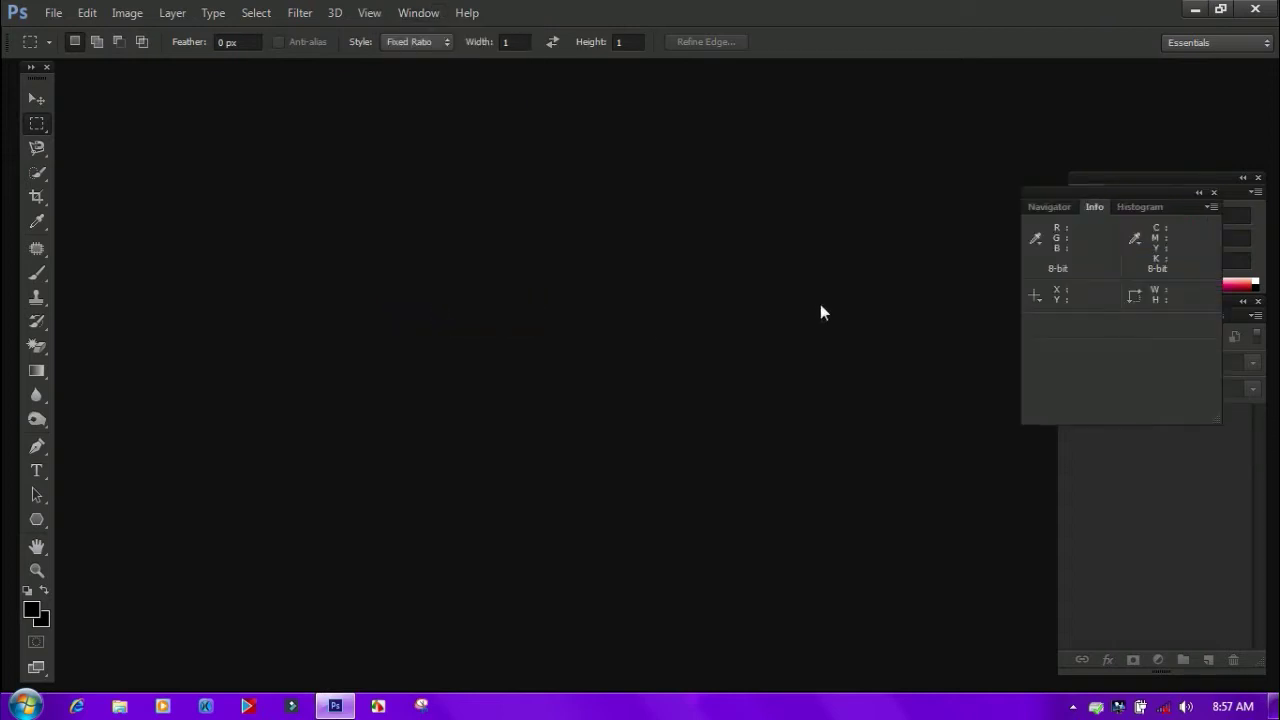
pyautogui.moveTo(1145, 194); pyautogui.dragTo(1200, 71)
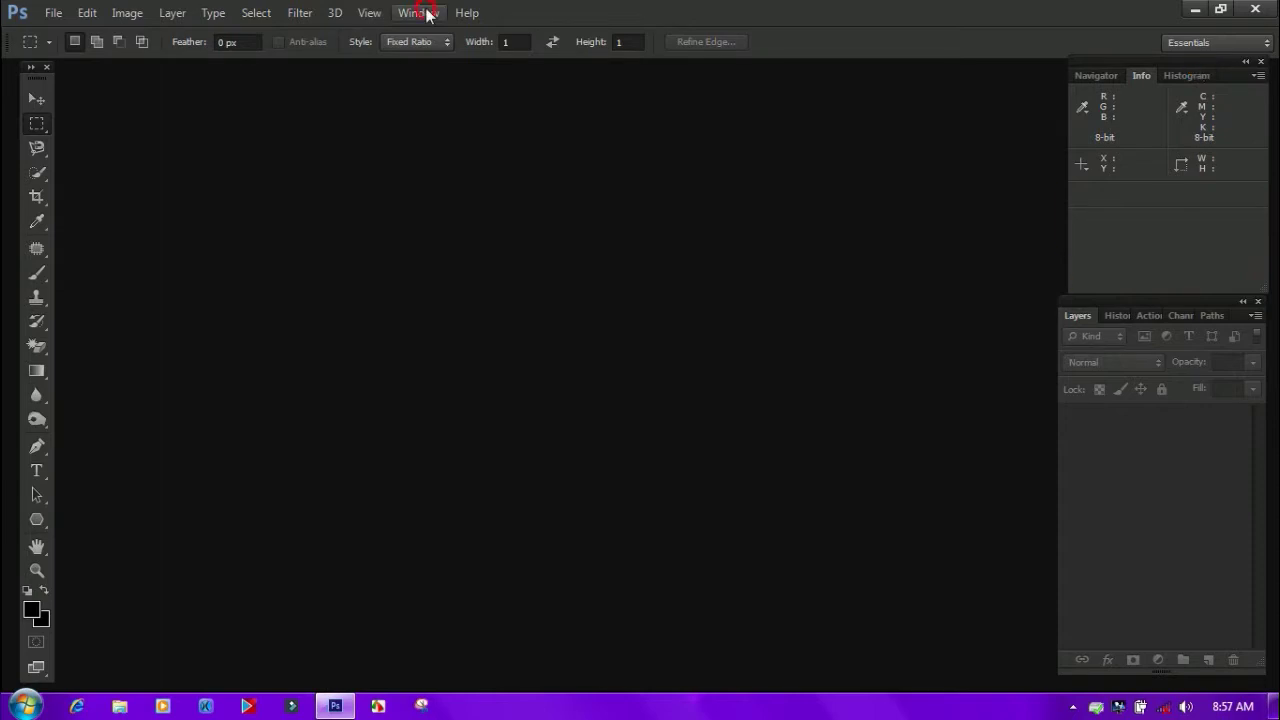
# Step: Bring the Histogram panel to the front of the Info group and dismiss the Windows color scheme prompt
pyautogui.click(418, 12)
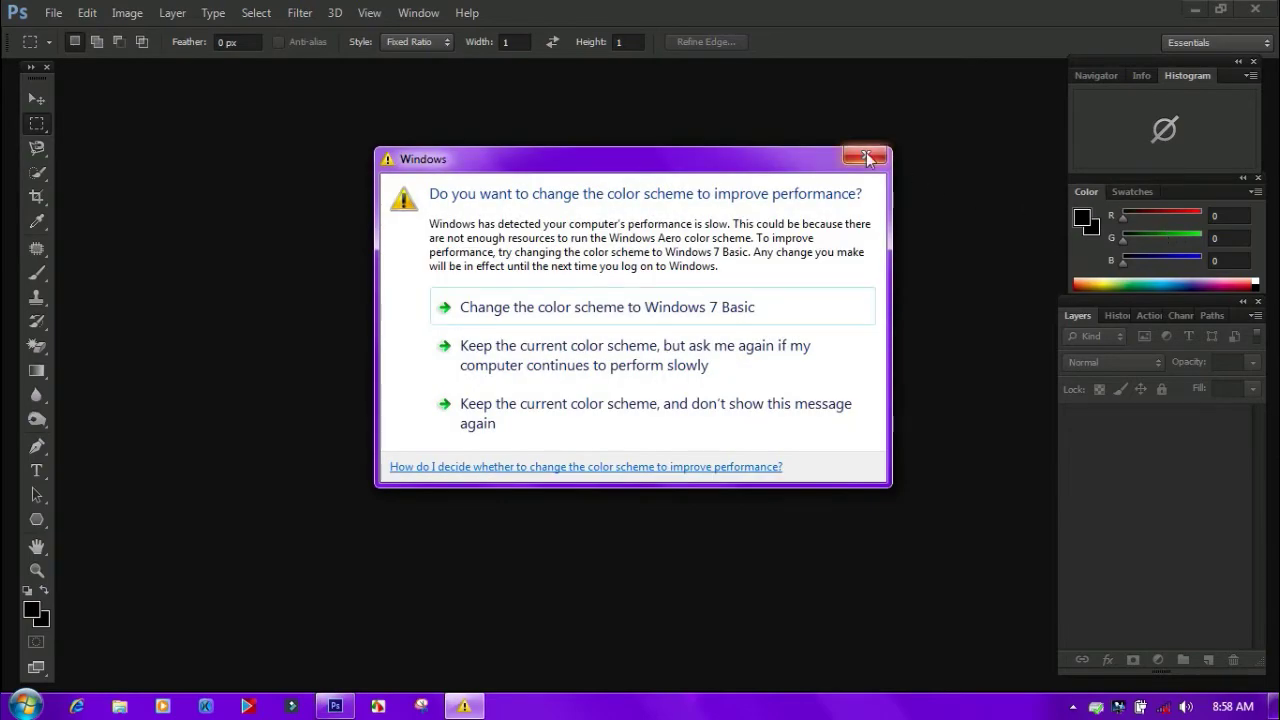
pyautogui.click(865, 155)
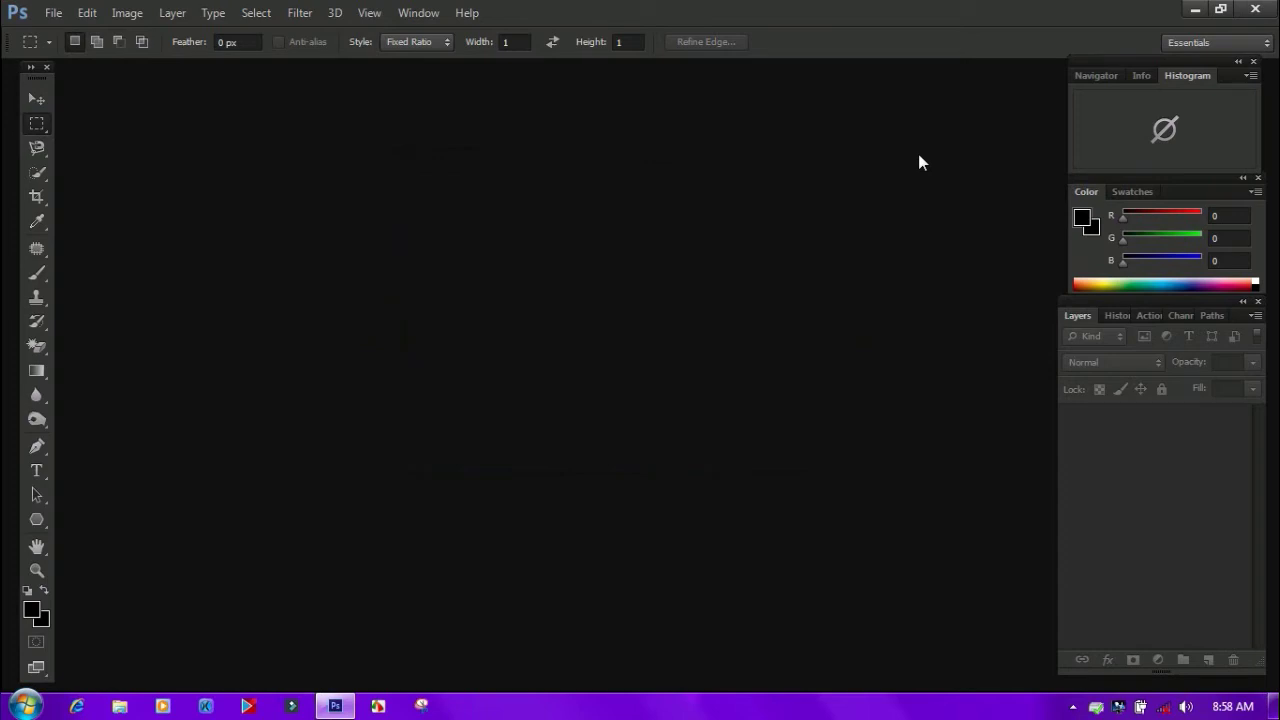